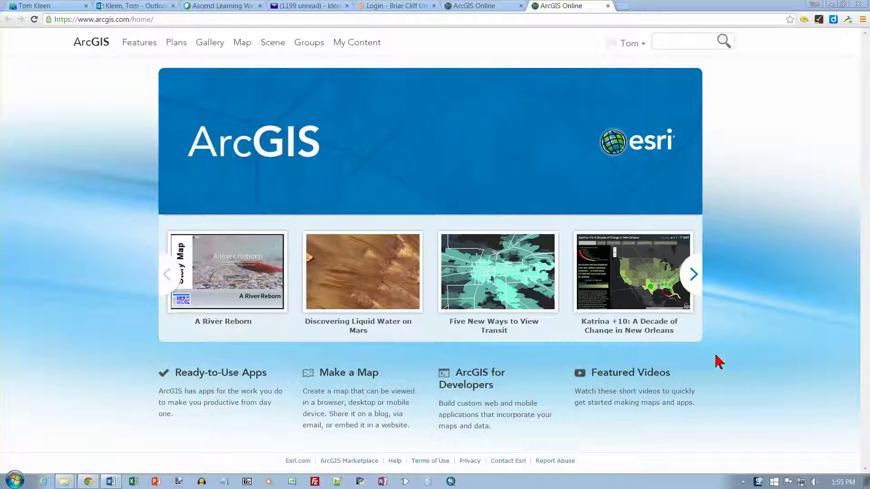
View the saved items in My Content and open the map viewer
mouse_move(642, 49)
click(362, 42)
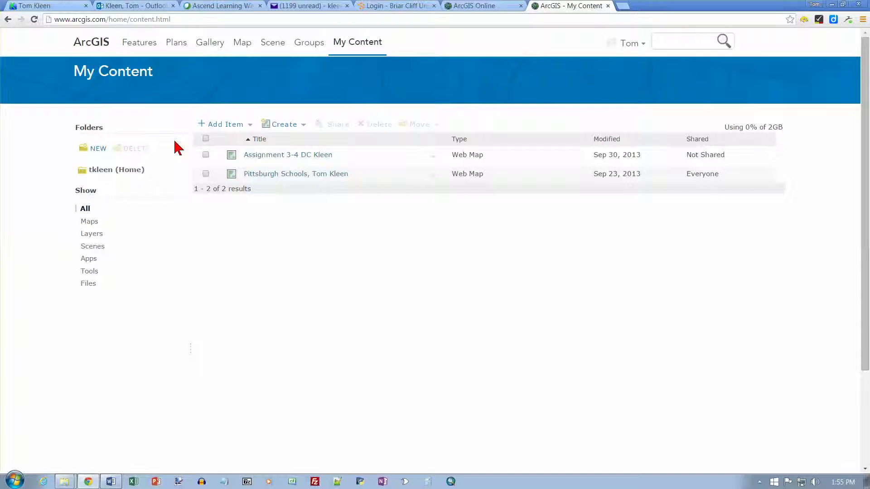
click(242, 43)
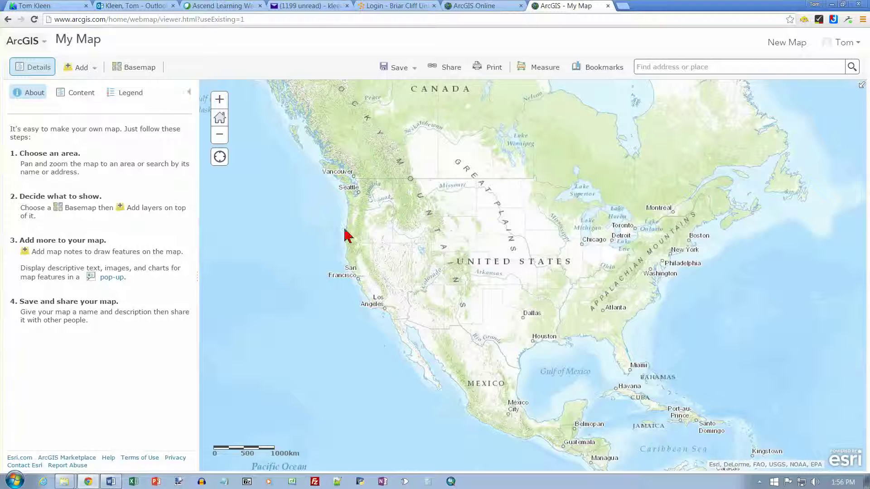
Explore North America and the North Atlantic on the map at several zoom levels
drag(438, 217, 374, 231)
drag(584, 243, 410, 240)
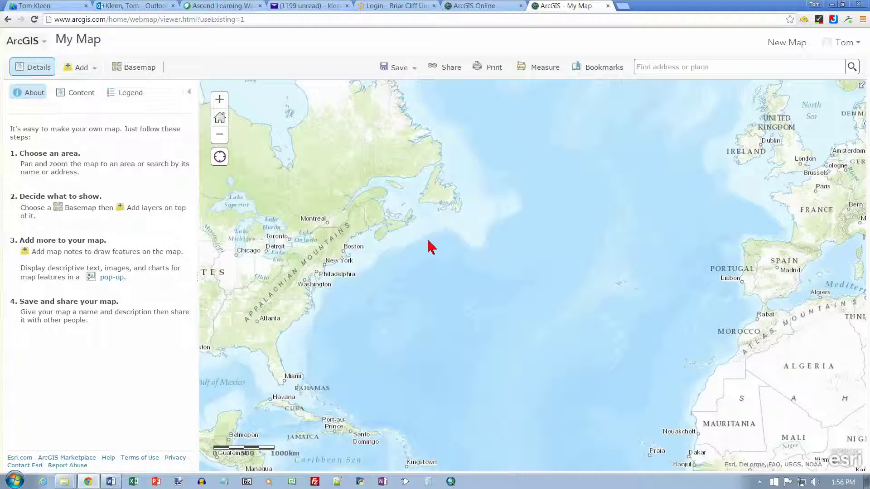
drag(303, 245, 460, 233)
drag(247, 245, 485, 247)
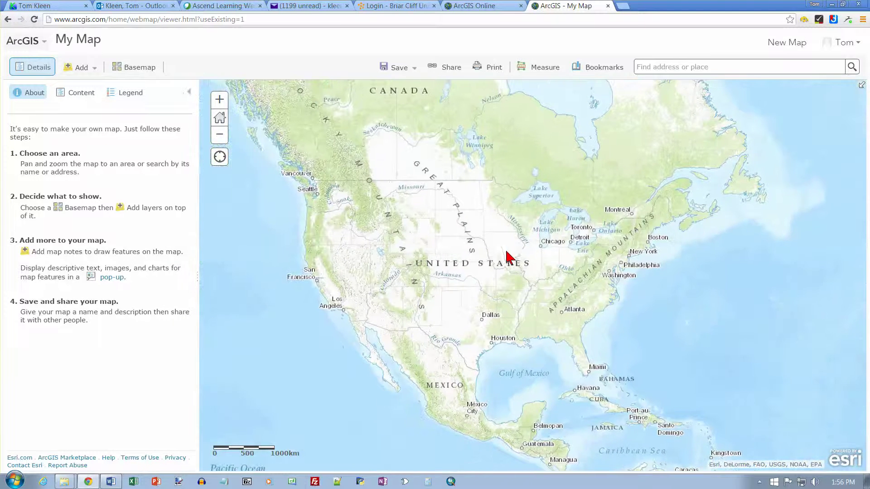
double_click(483, 238)
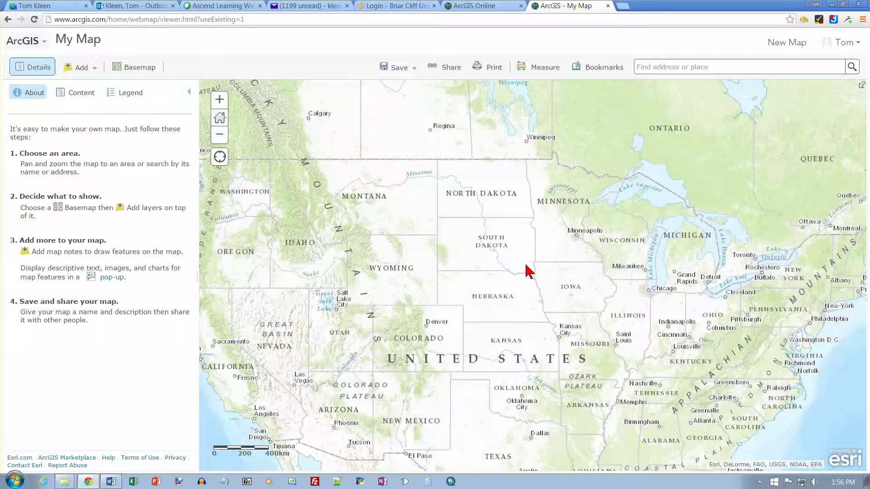
scroll(526, 268, up, 1)
scroll(526, 268, down, 2)
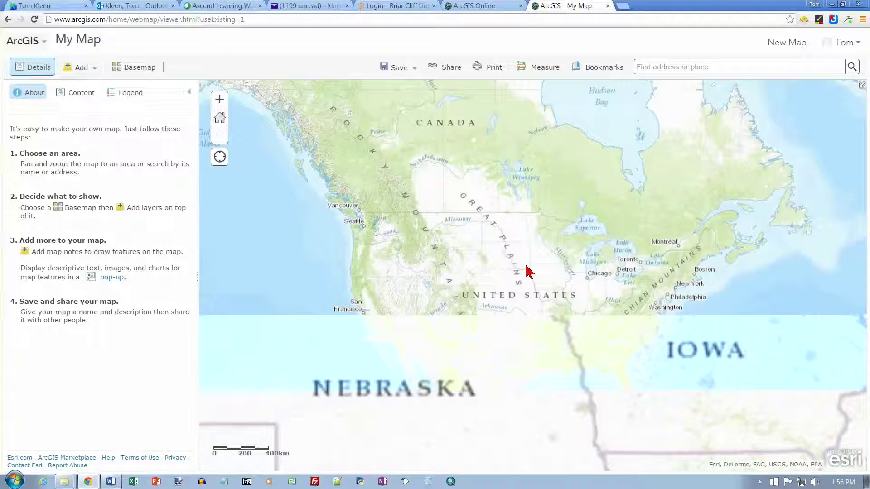
scroll(526, 267, up, 2)
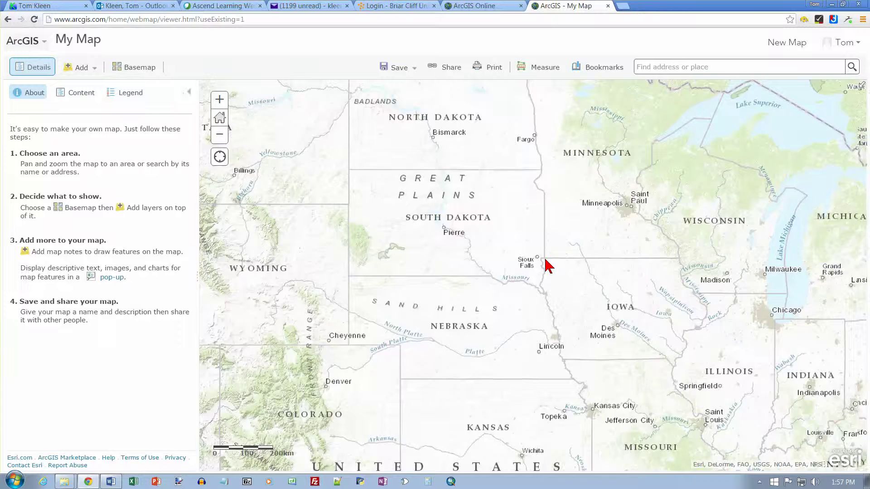
scroll(546, 265, down, 3)
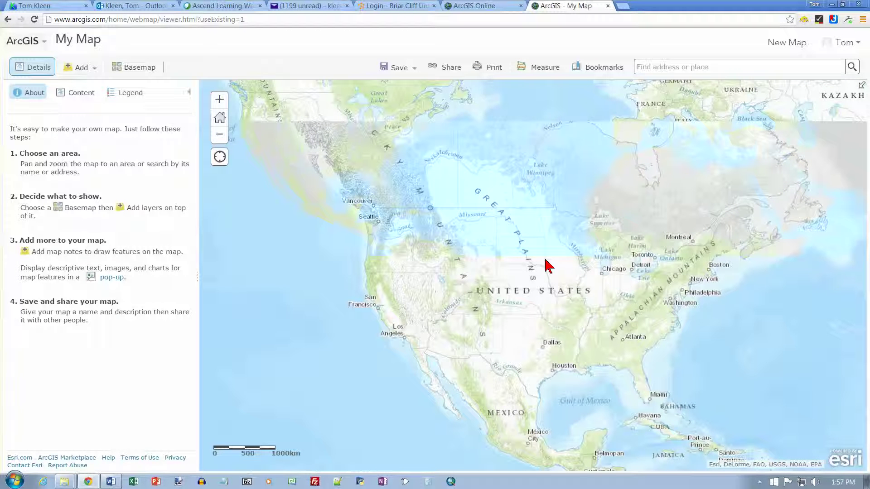
Bring northern South America into view on the map, centred around the Amazon Basin
drag(547, 265, 313, 52)
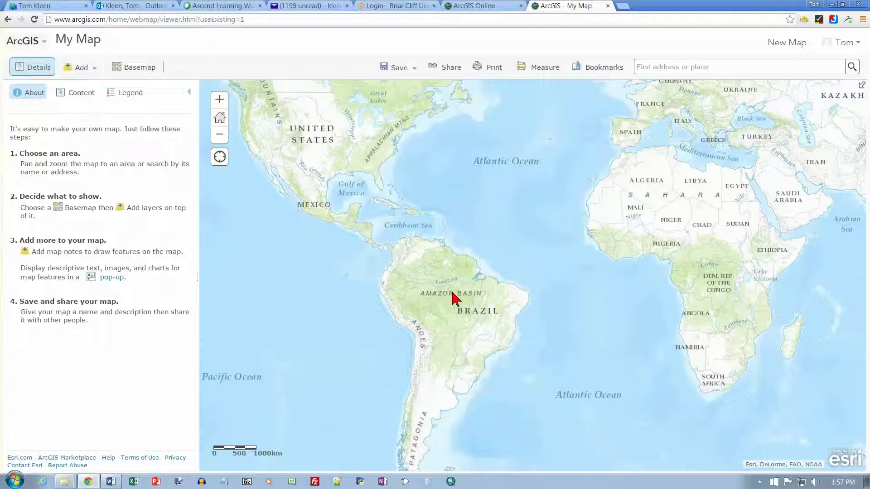
drag(461, 295, 541, 260)
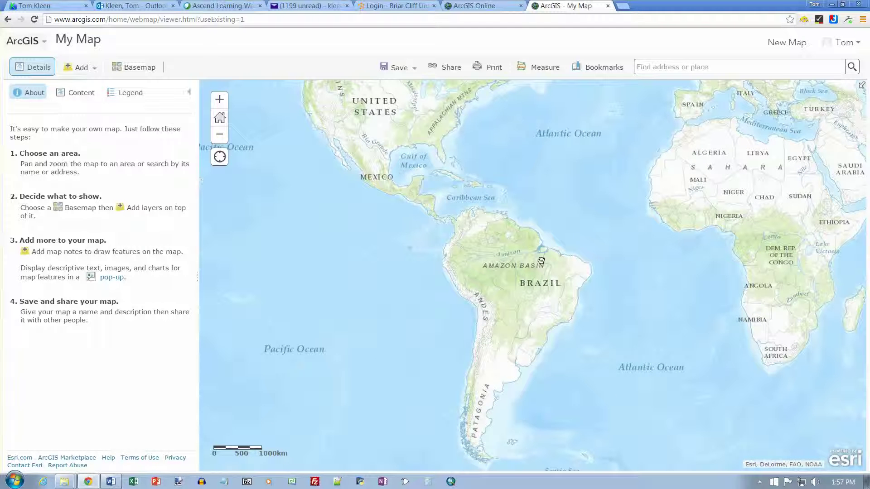
scroll(542, 260, up, 3)
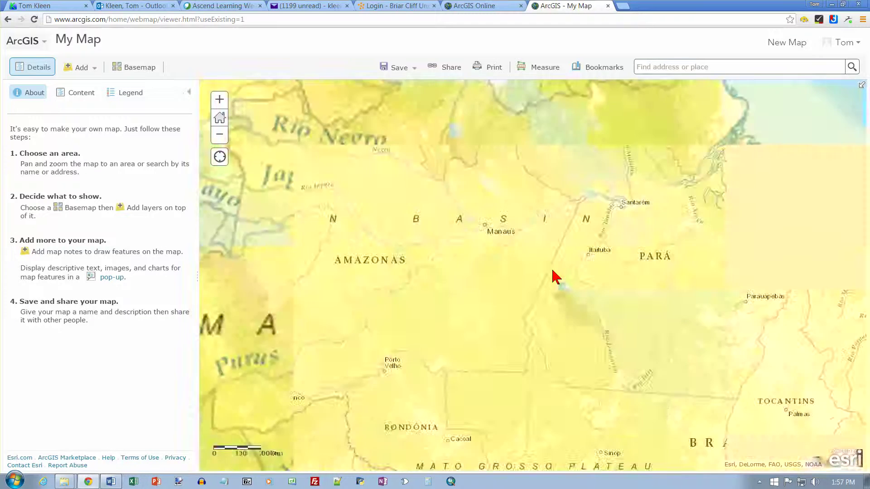
scroll(555, 277, down, 1)
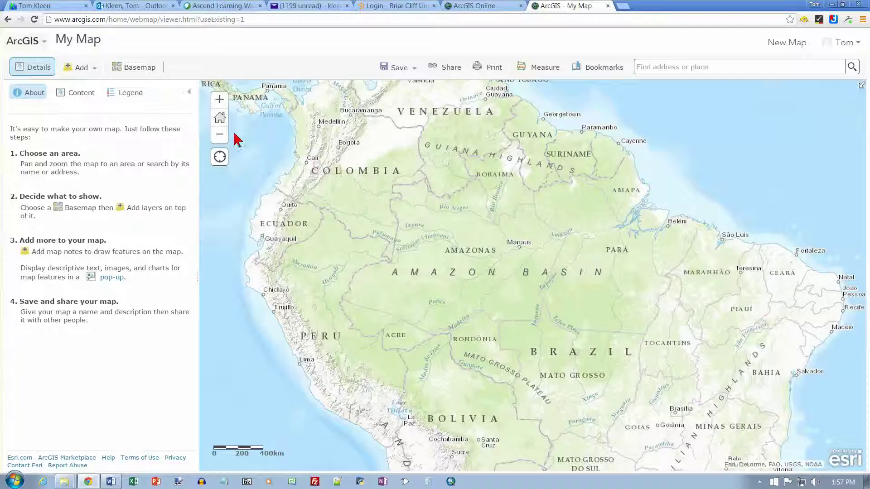
Change the basemap to Imagery with Labels and display the map's list of contents
click(137, 69)
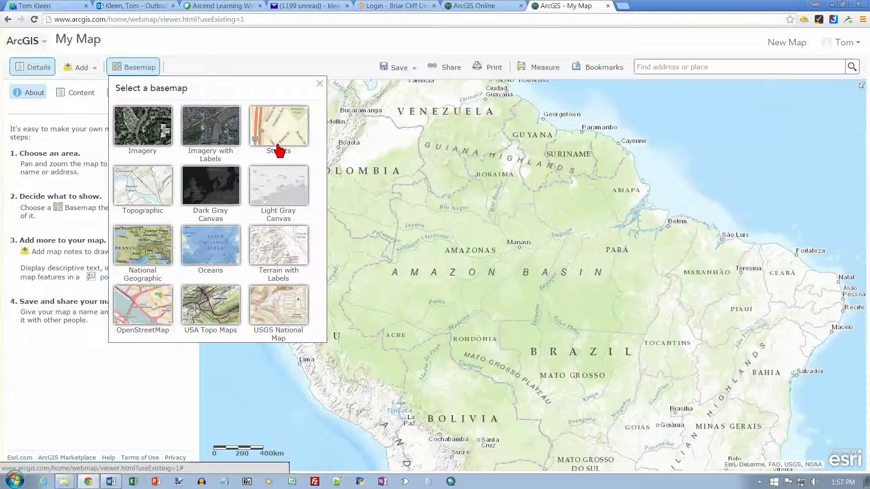
click(210, 130)
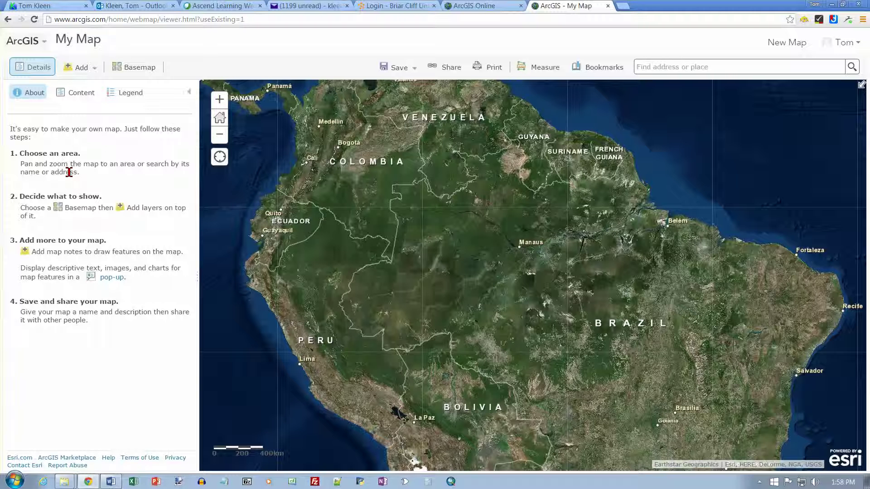
click(72, 96)
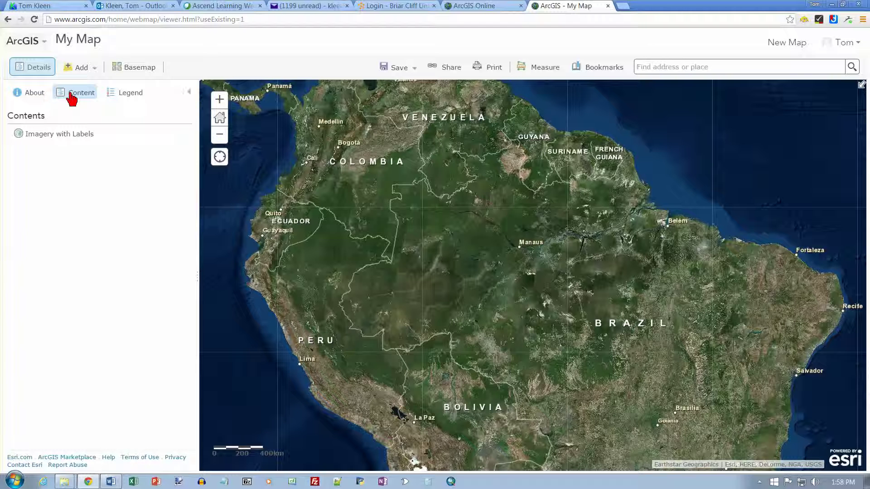
Open the description of the Imagery with Labels layer and follow its World_Imagery MapServer link under Map Contents
mouse_move(105, 140)
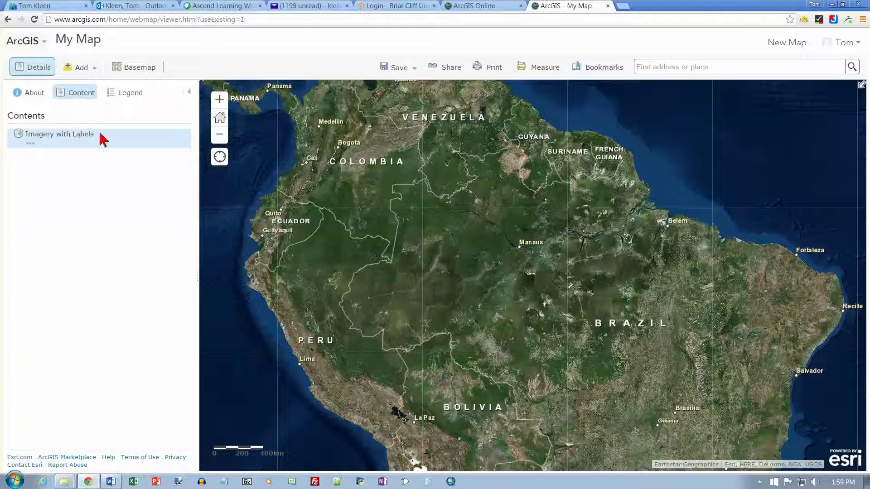
click(30, 144)
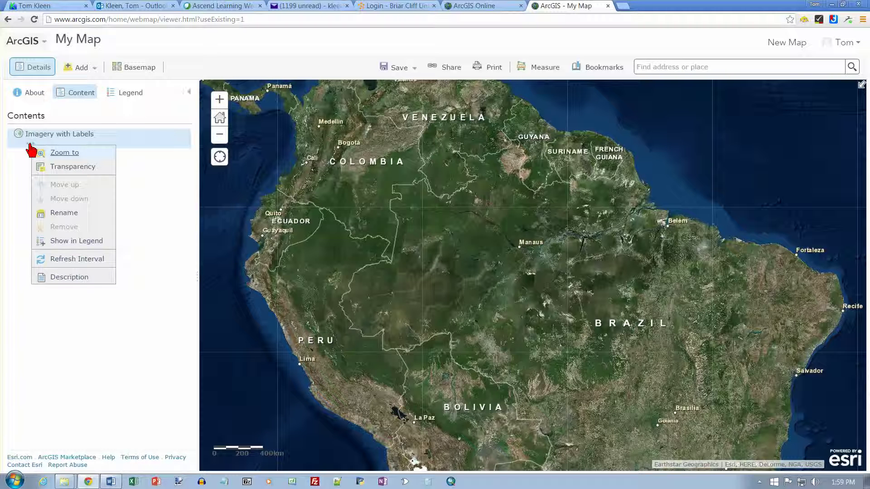
click(69, 277)
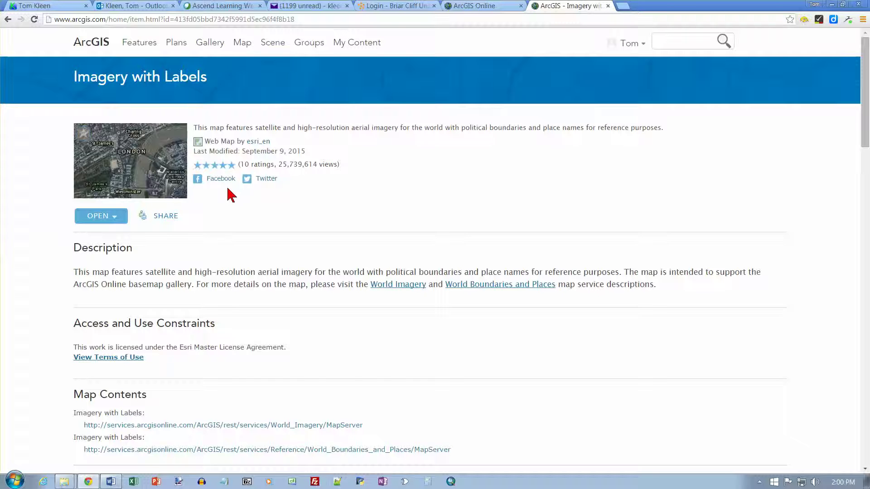
scroll(250, 220, down, 3)
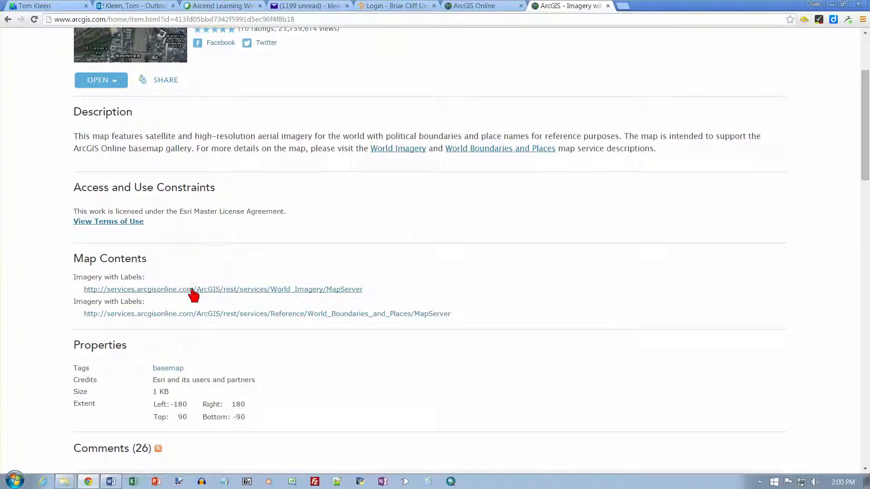
click(268, 294)
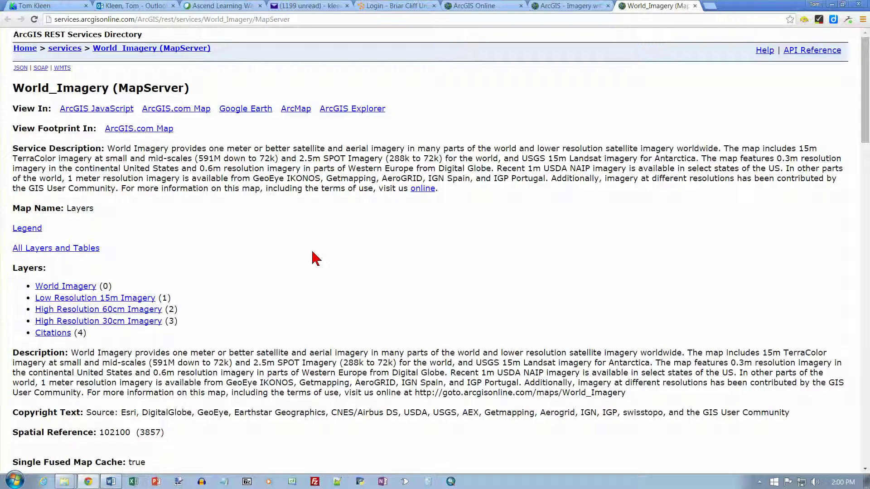
Examine the World_Imagery service page, especially the resolution and scale of each level of detail in the tile info
scroll(313, 258, down, 5)
scroll(312, 256, down, 8)
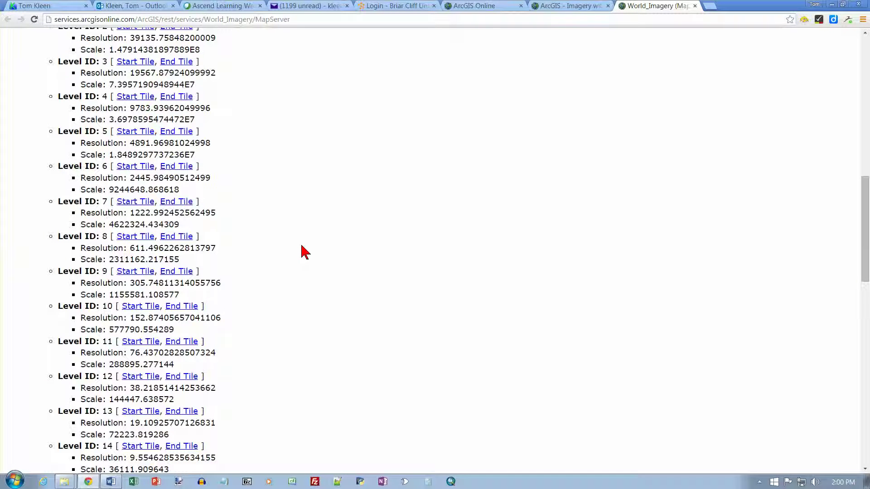
scroll(305, 252, down, 9)
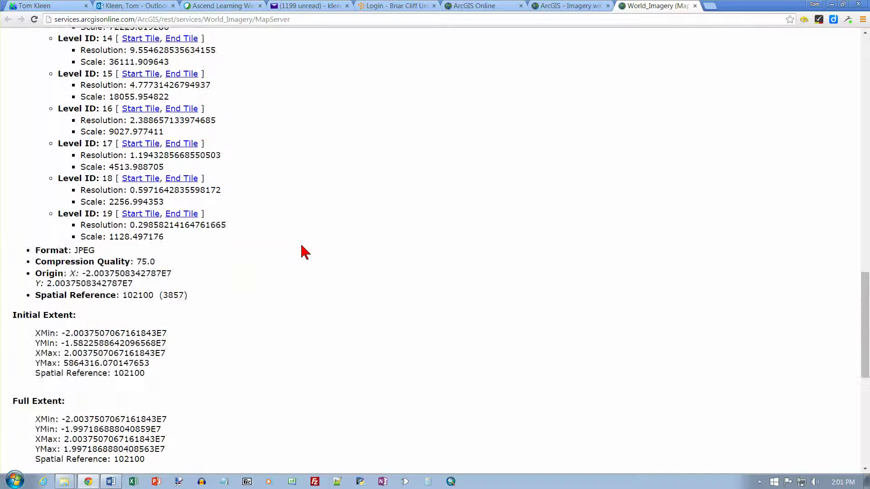
scroll(304, 252, down, 5)
scroll(305, 252, down, 3)
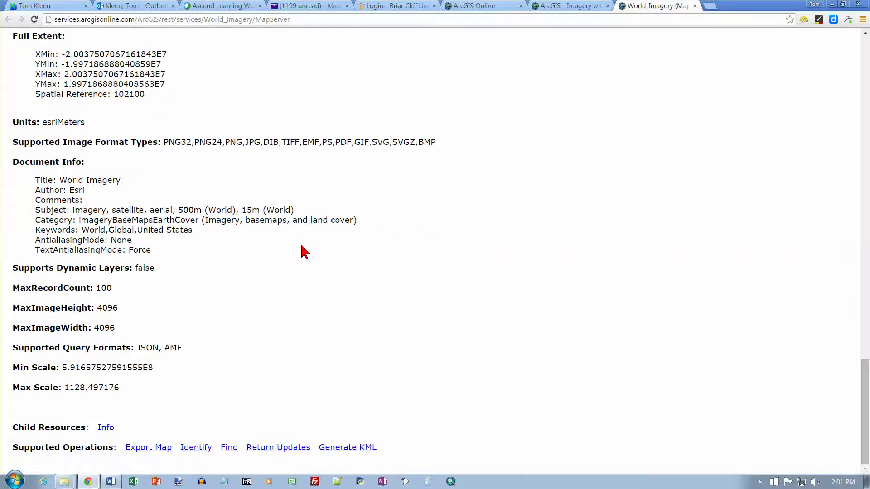
scroll(304, 252, up, 17)
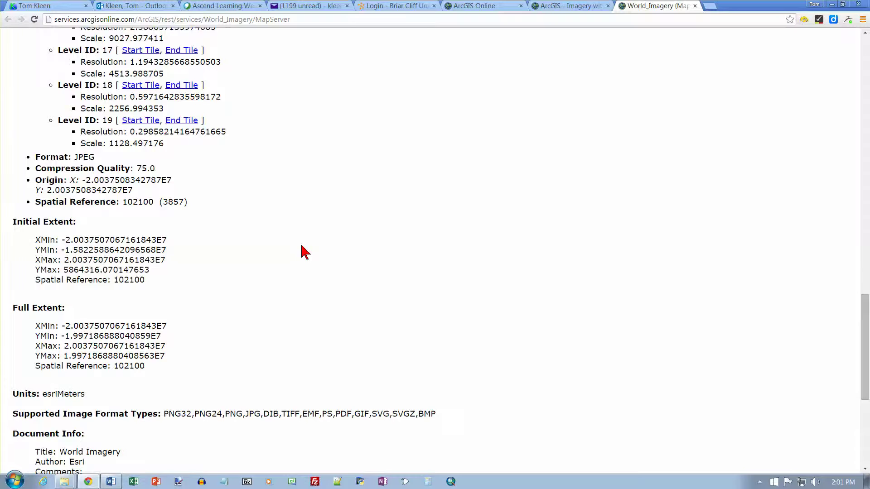
scroll(304, 252, up, 6)
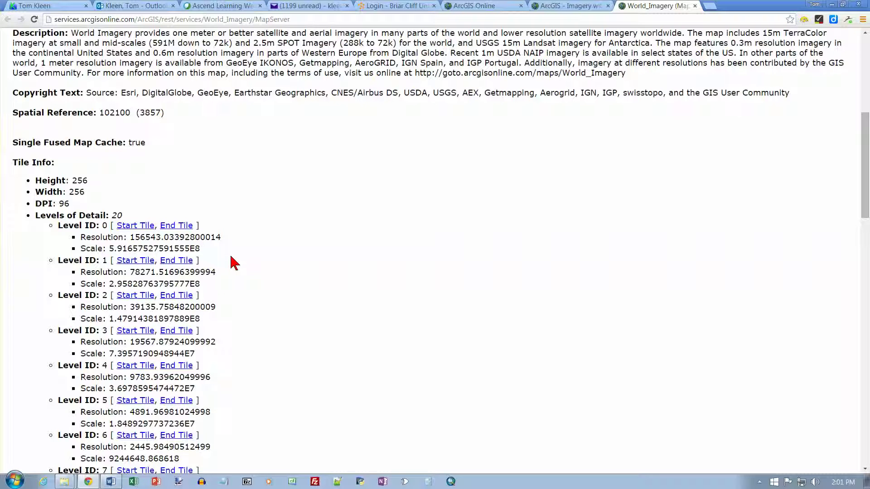
scroll(234, 263, down, 2)
scroll(234, 263, down, 1)
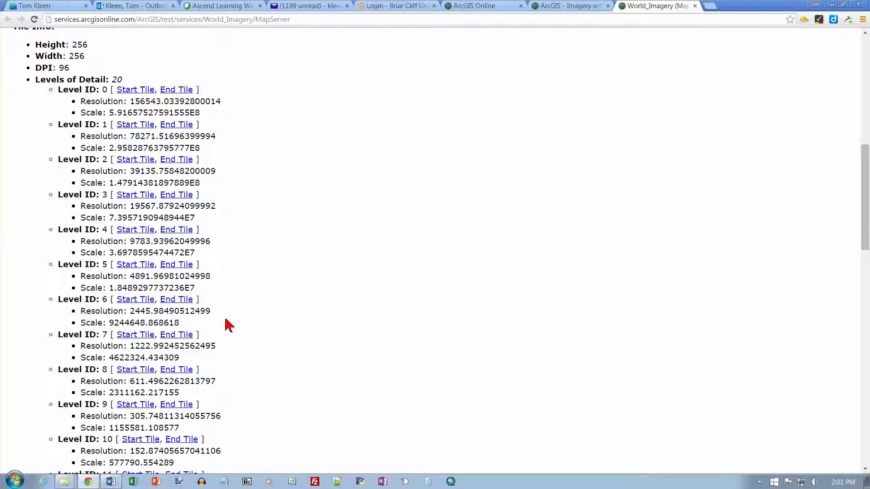
scroll(226, 325, down, 2)
scroll(229, 325, down, 3)
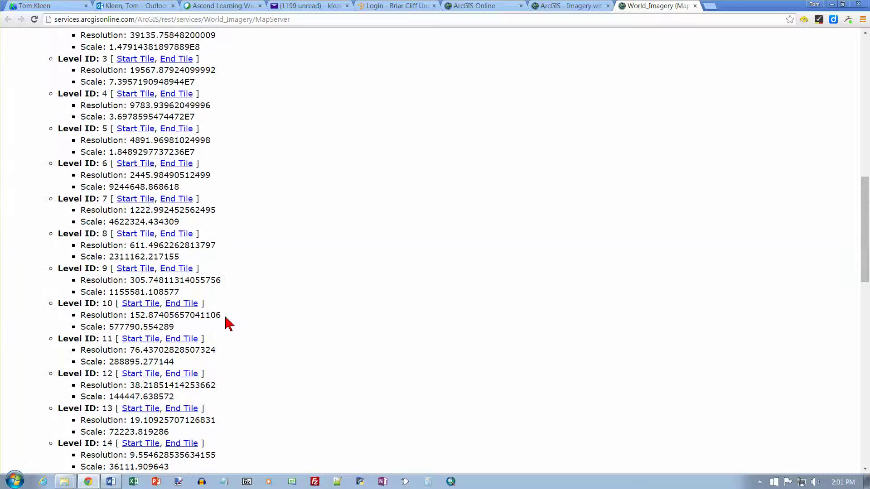
scroll(228, 324, down, 2)
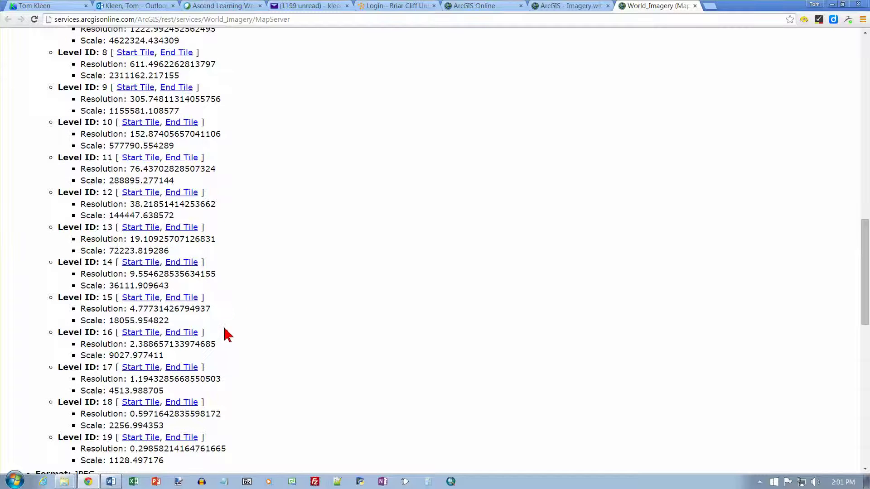
scroll(225, 333, down, 1)
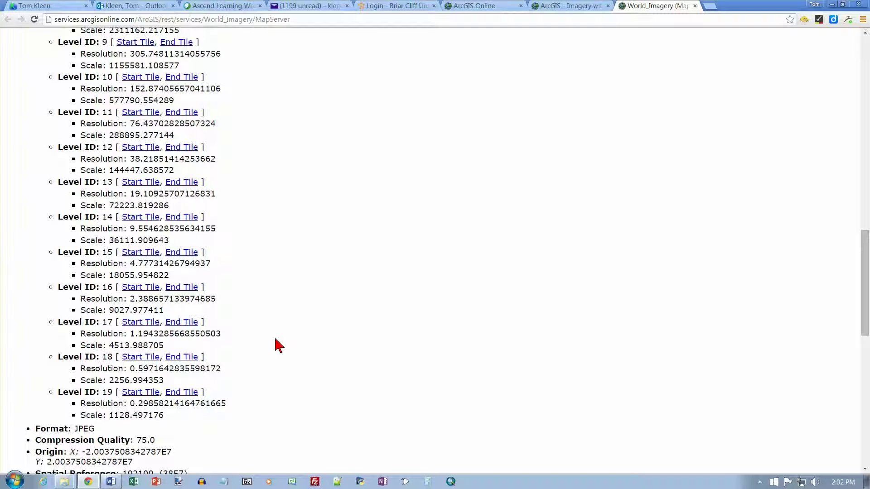
scroll(288, 114, up, 19)
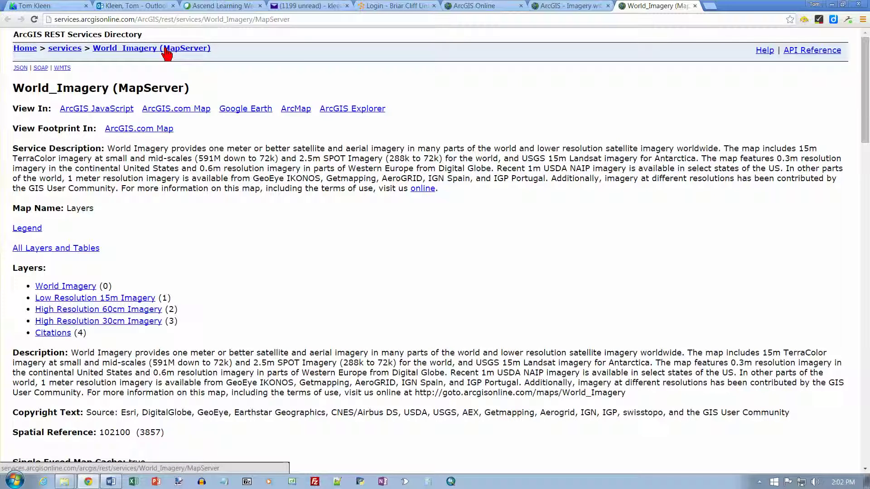
Return from the Imagery with Labels description to the map viewer and close the World_Imagery service page
click(572, 5)
scroll(535, 78, up, 3)
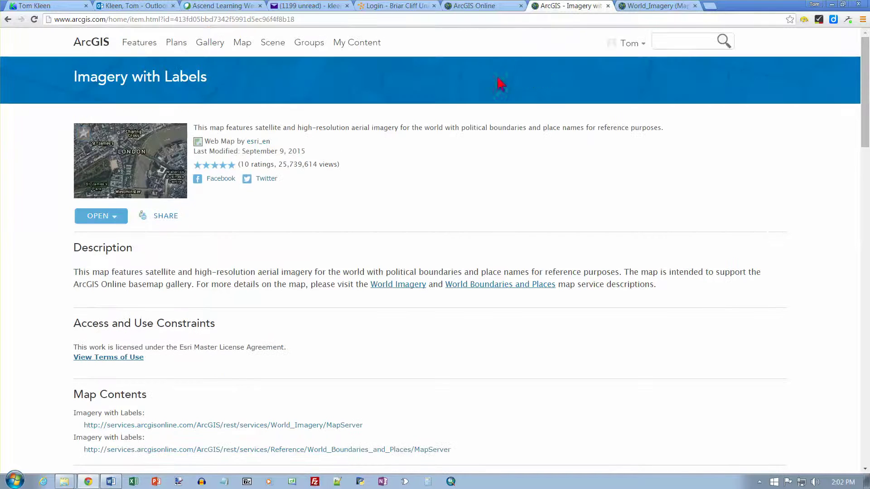
click(244, 45)
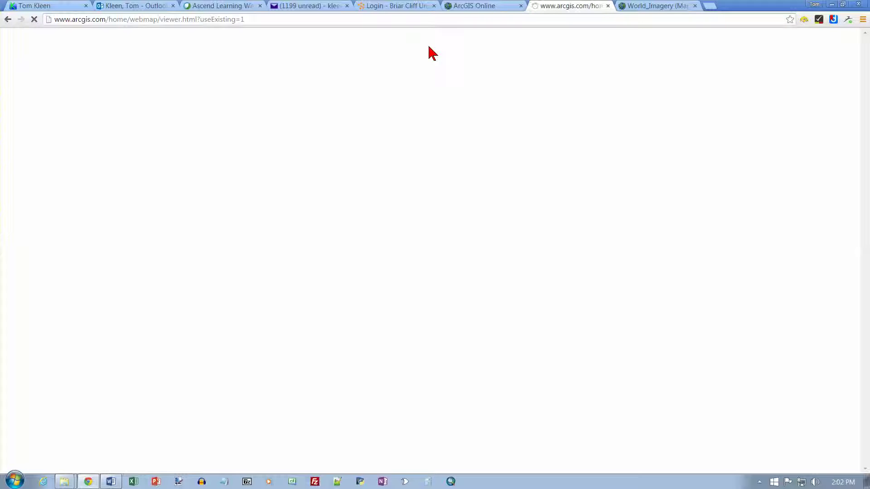
click(650, 8)
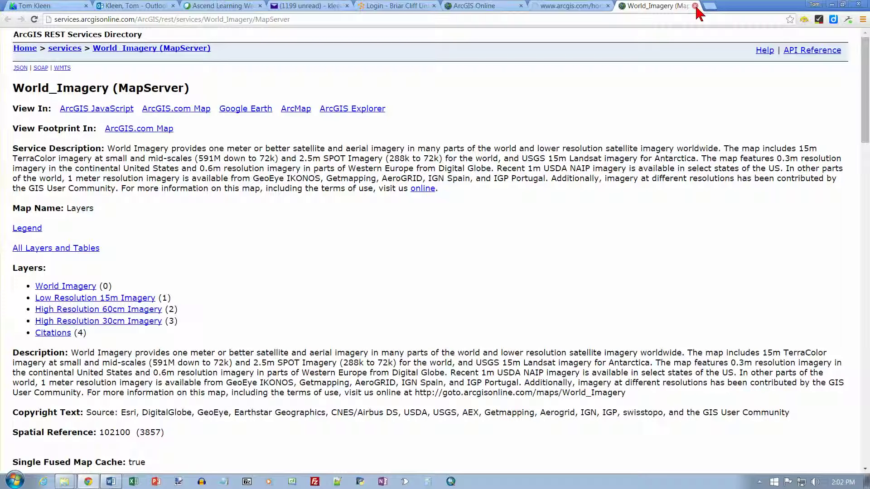
click(695, 7)
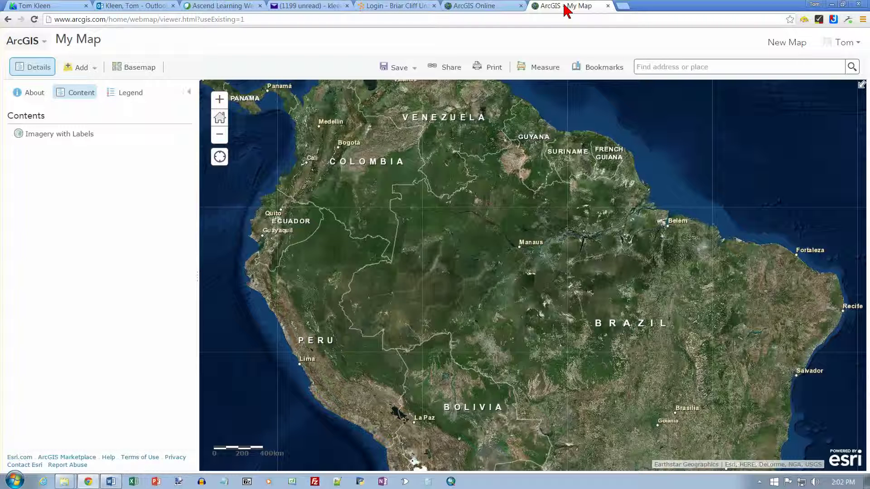
Save the map with the title Amazon Basin and the tags amazon, imagery and forest
click(414, 71)
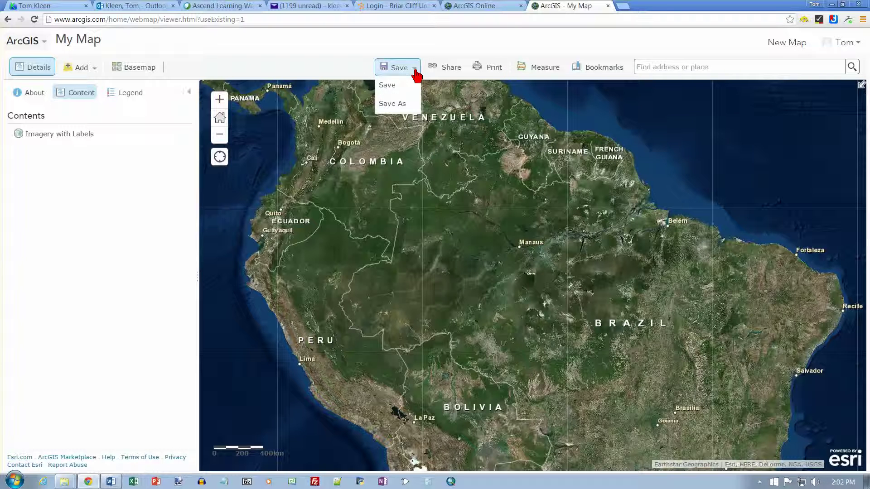
click(403, 87)
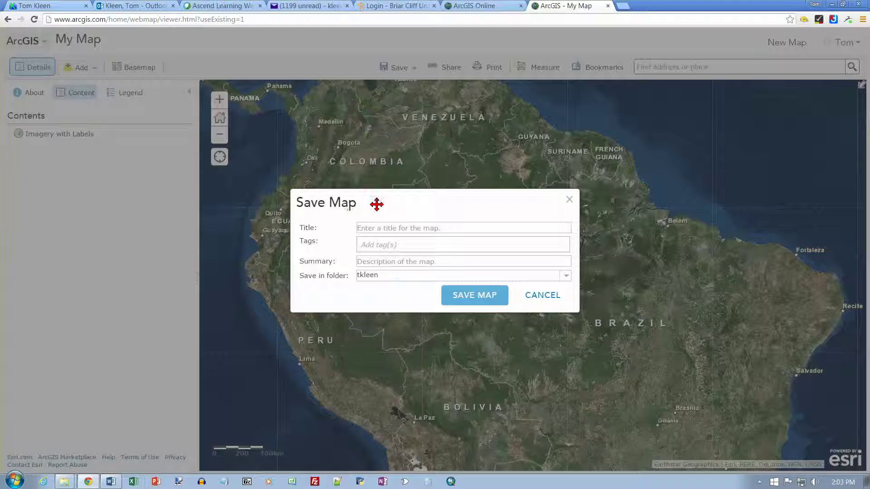
click(394, 229)
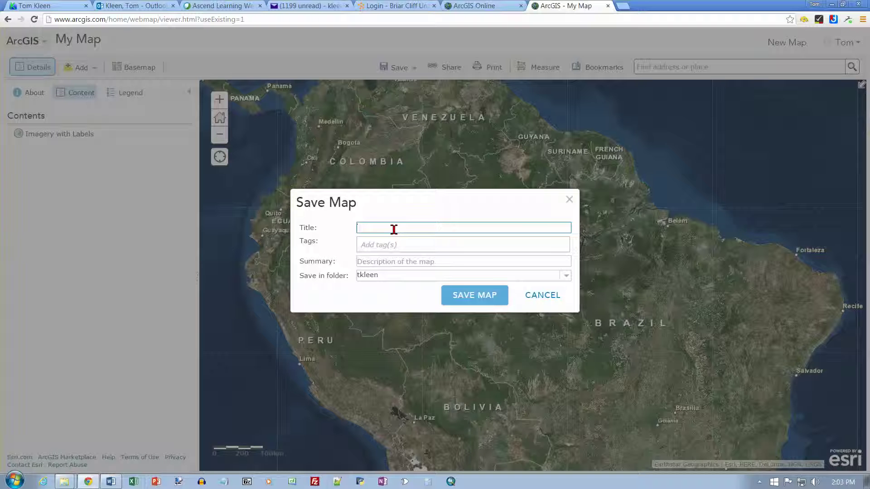
text(Amazon Basin)
text(a)
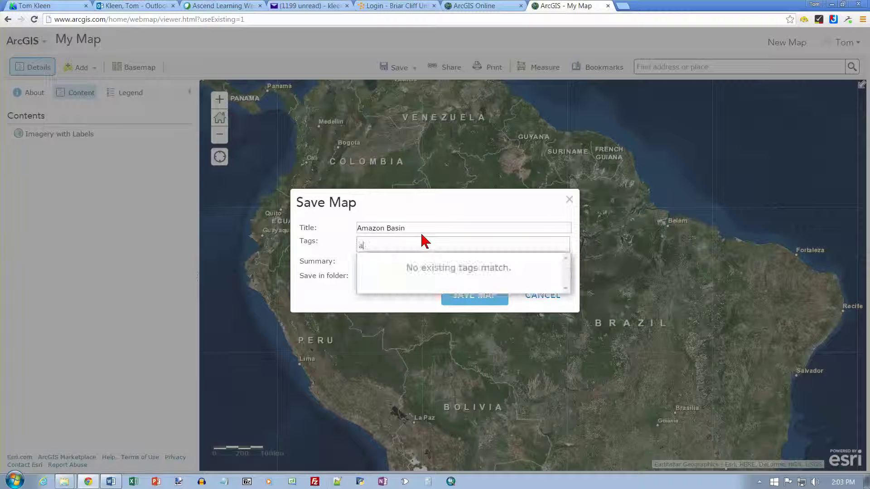
text(mazon, imagery, forest)
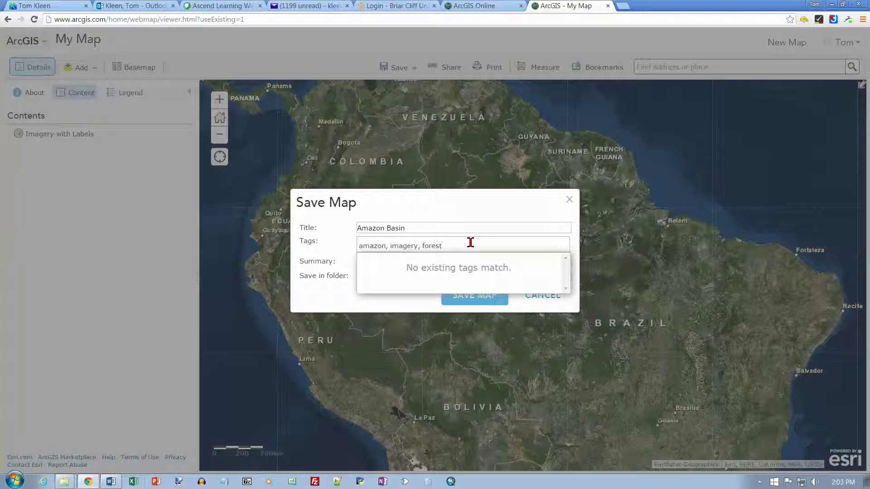
click(461, 220)
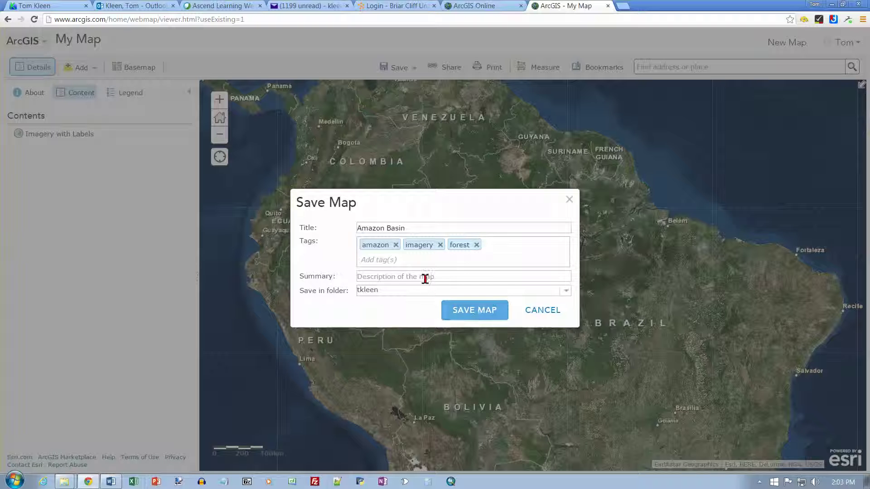
click(471, 313)
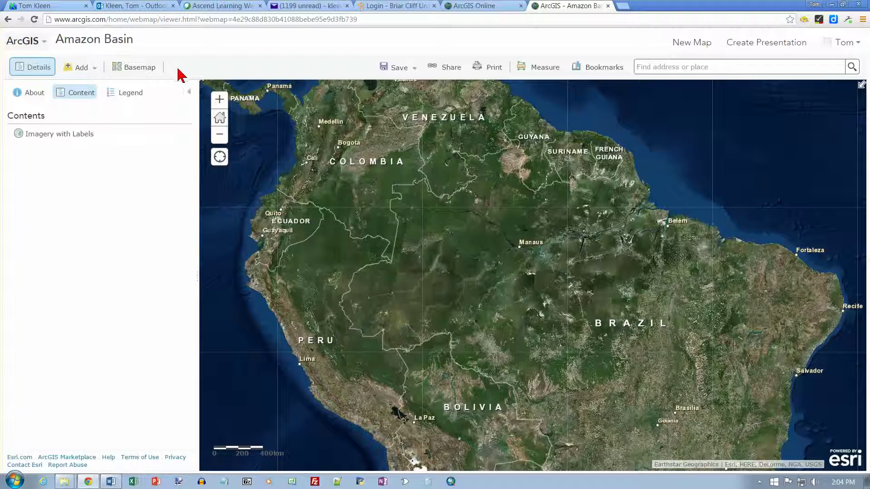
View the saved map's About information, and open the Amazon Basin item page from My Content on the ArcGIS Online home page
click(39, 97)
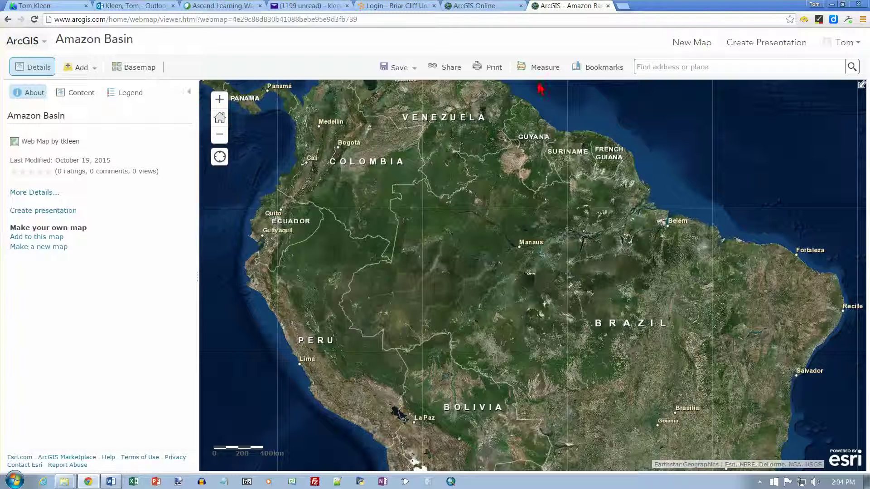
click(840, 40)
click(496, 9)
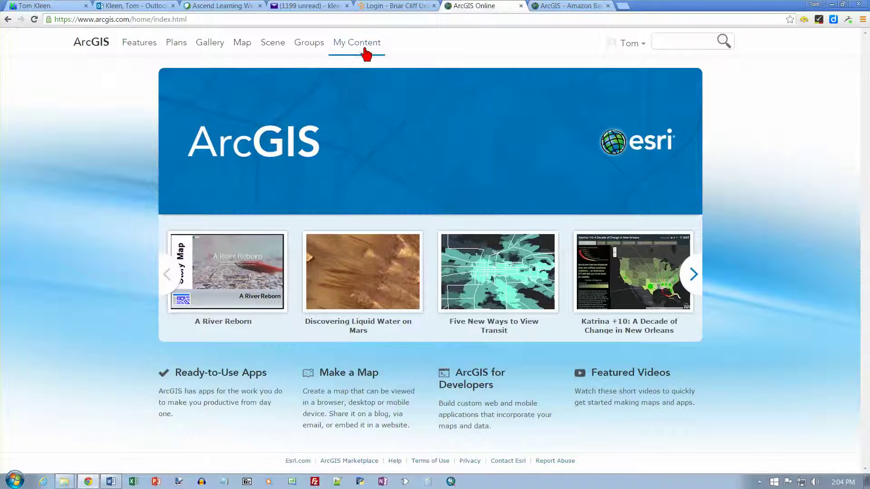
click(364, 45)
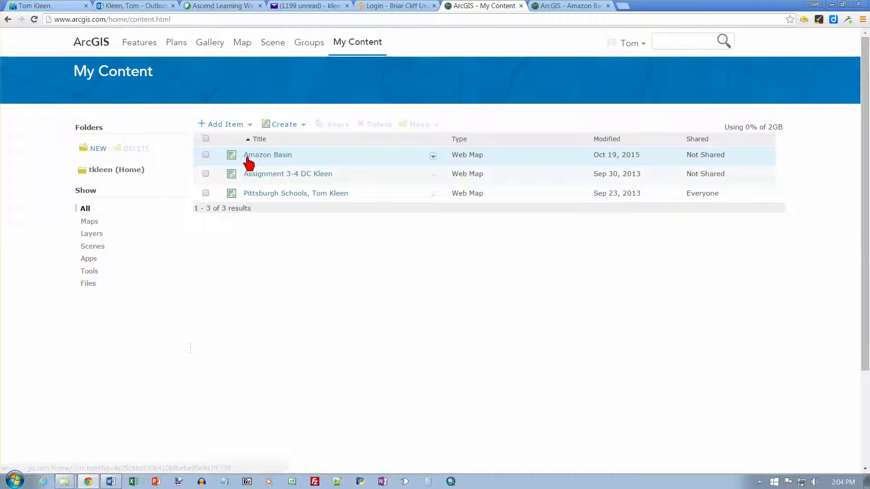
click(274, 156)
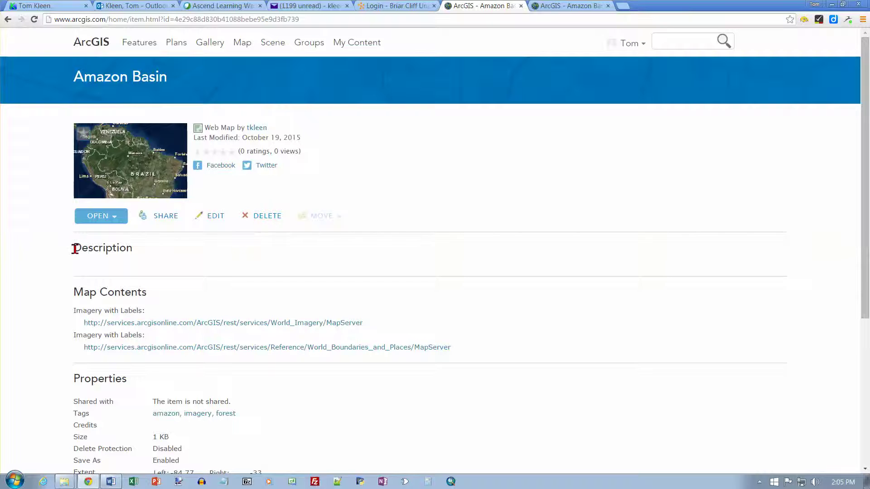
Save the item description "This map shows satellite imagery of the Amazon Basin." for the Amazon Basin map and return to My Content
click(214, 218)
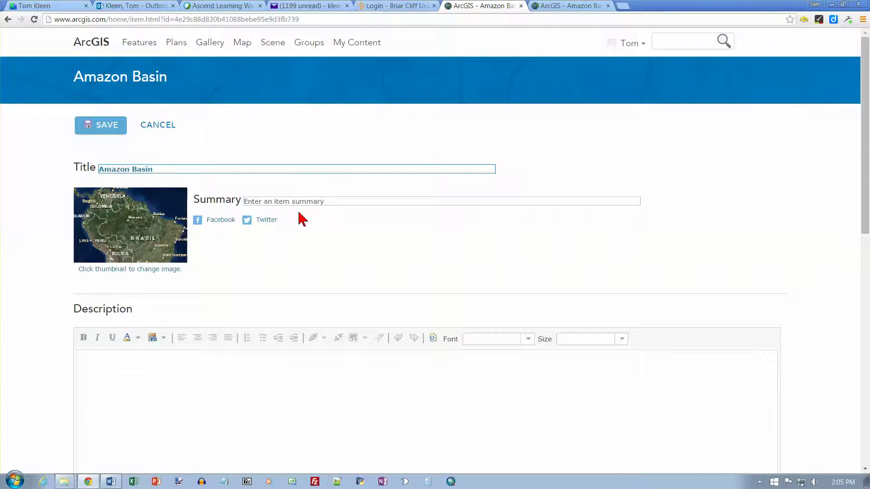
click(114, 365)
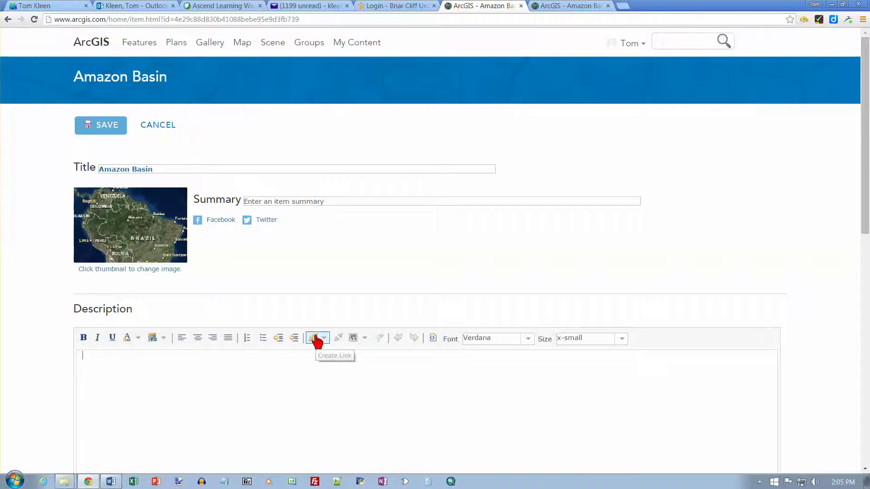
text(This map shows satellite I)
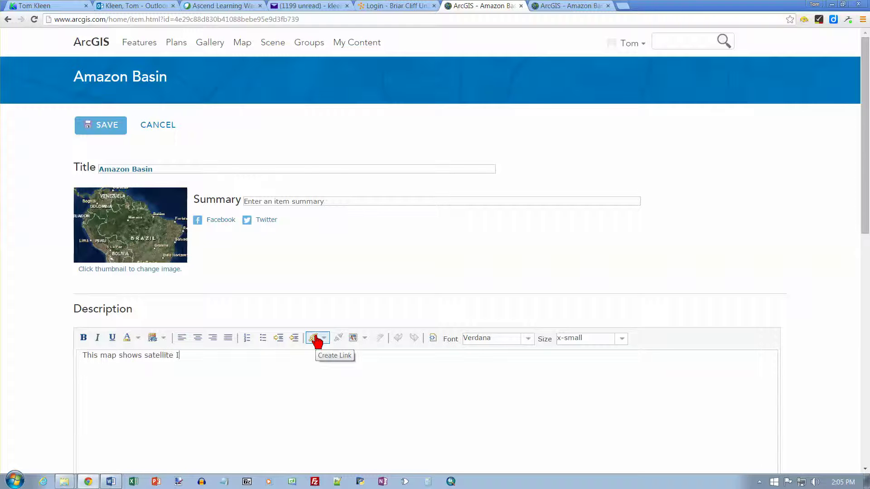
key(BackSpace)
text(imagery of the Amazon Basin.)
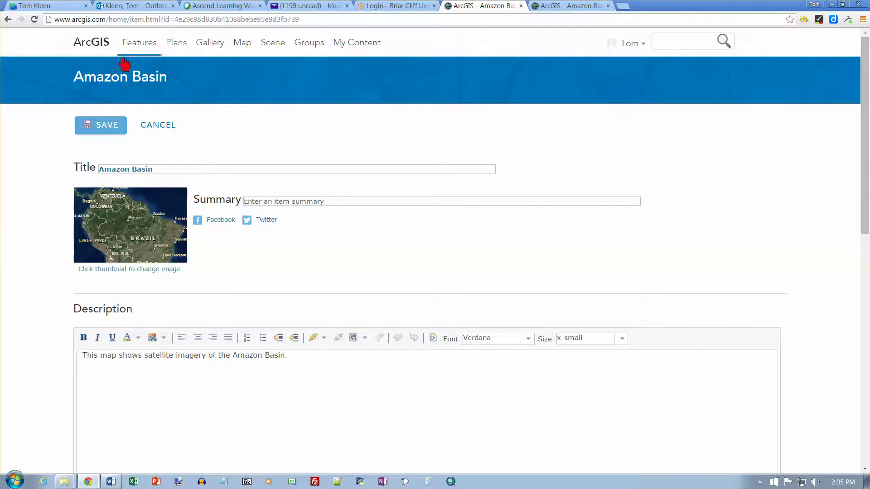
click(107, 126)
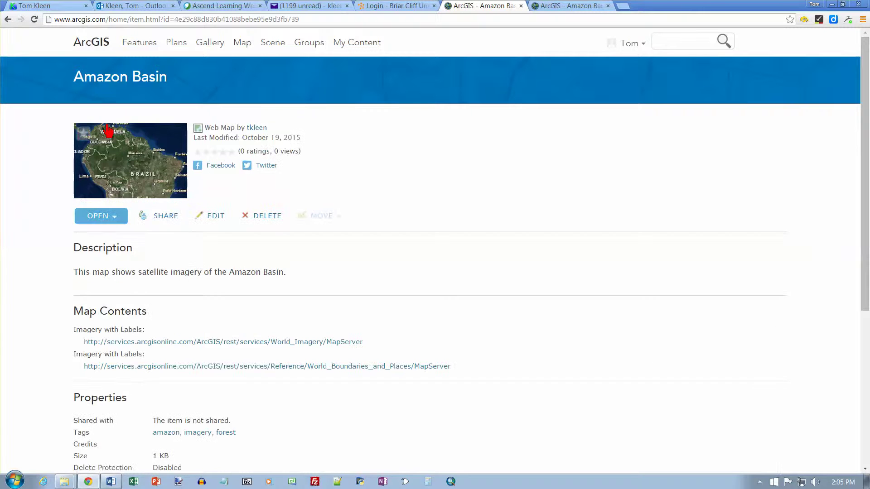
click(358, 45)
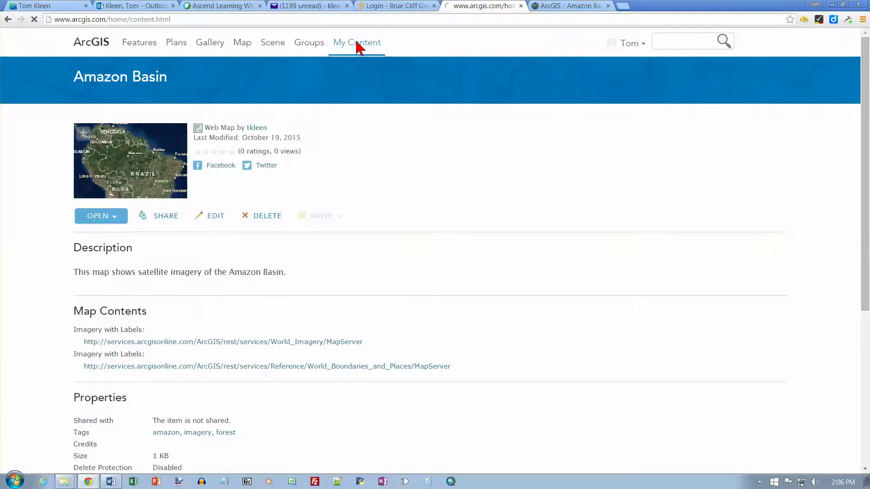